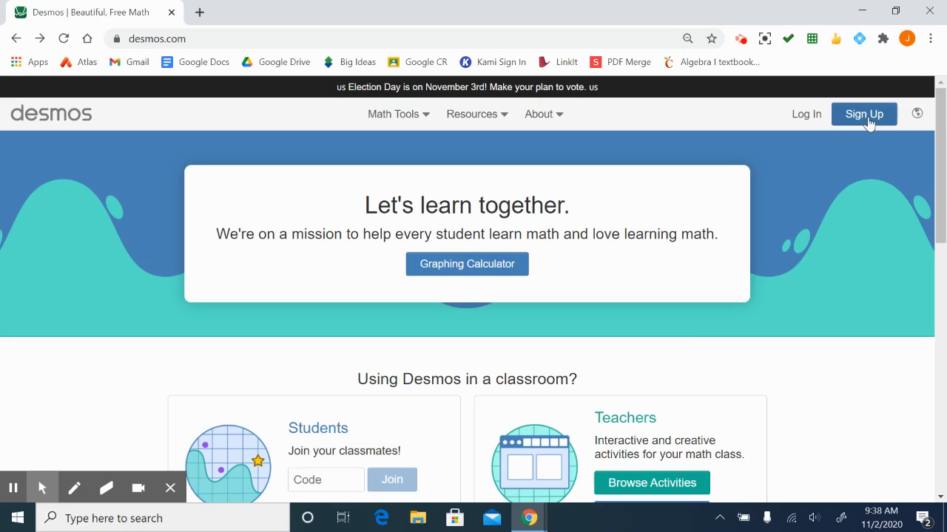
# - Log in to the Desmos account and open the Graphing Calculator
pyautogui.click(805, 116)
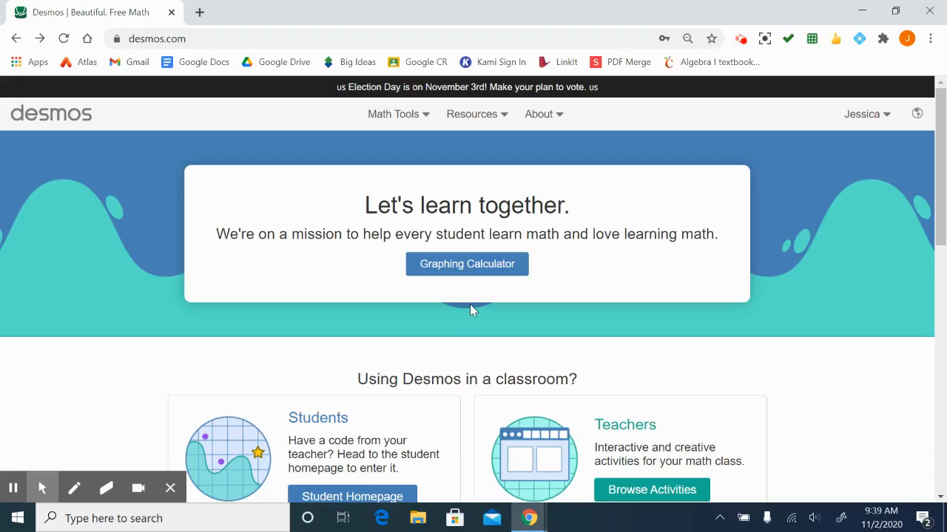
pyautogui.click(466, 266)
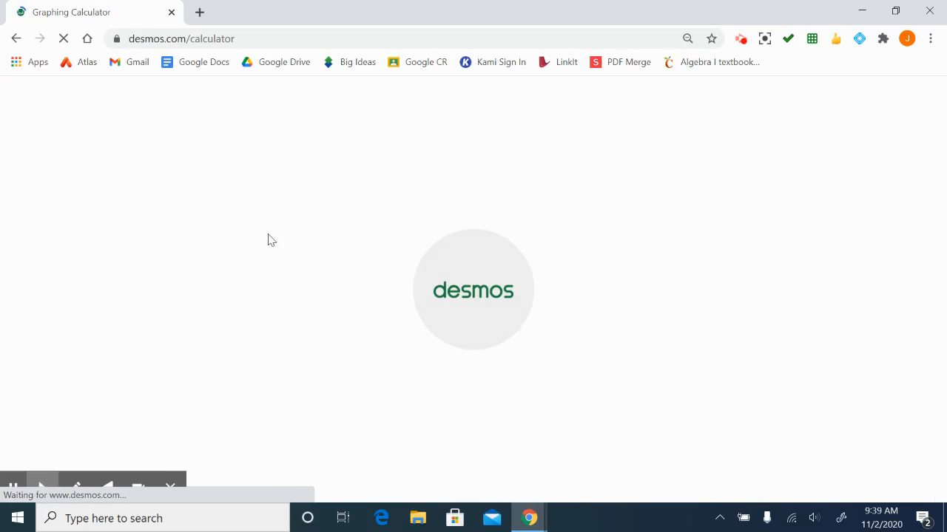
# - Search Google for rainbow in a new browser tab and show the image results
pyautogui.click(200, 13)
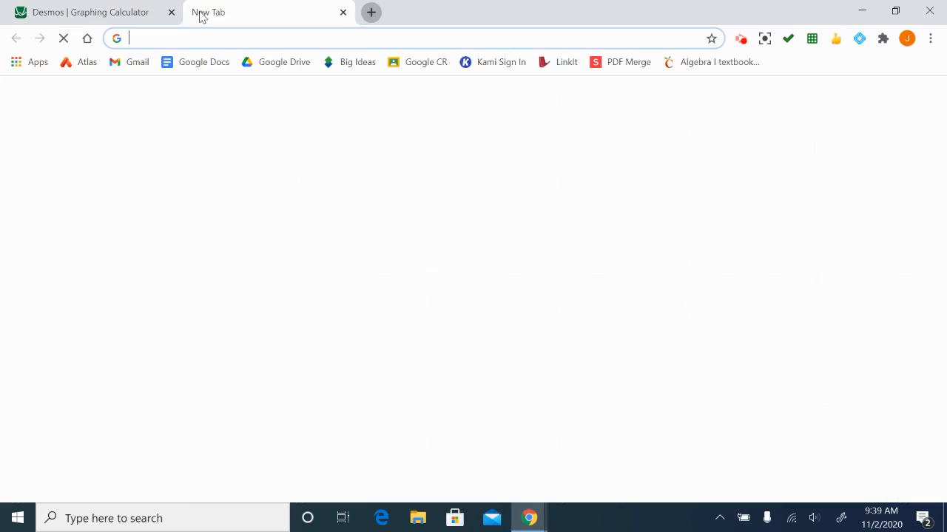
pyautogui.click(326, 311)
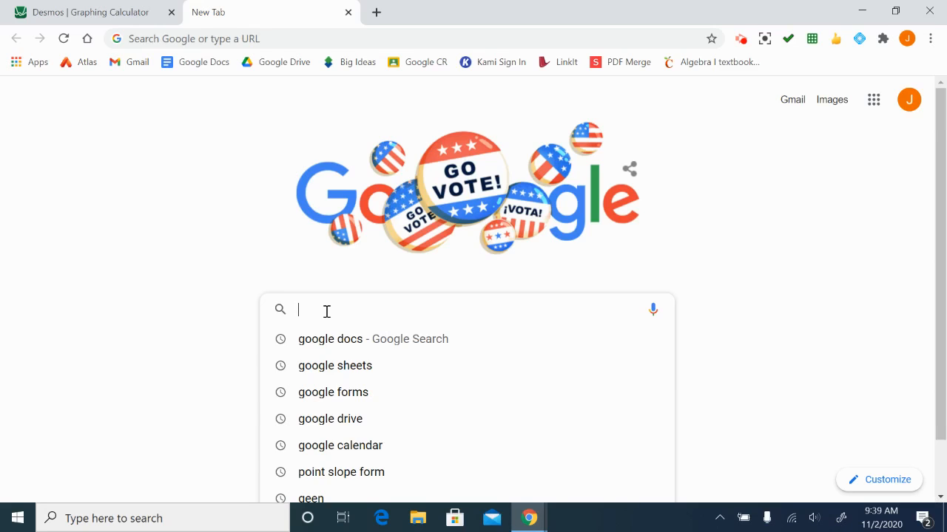
pyautogui.write('ra')
pyautogui.press('Return')
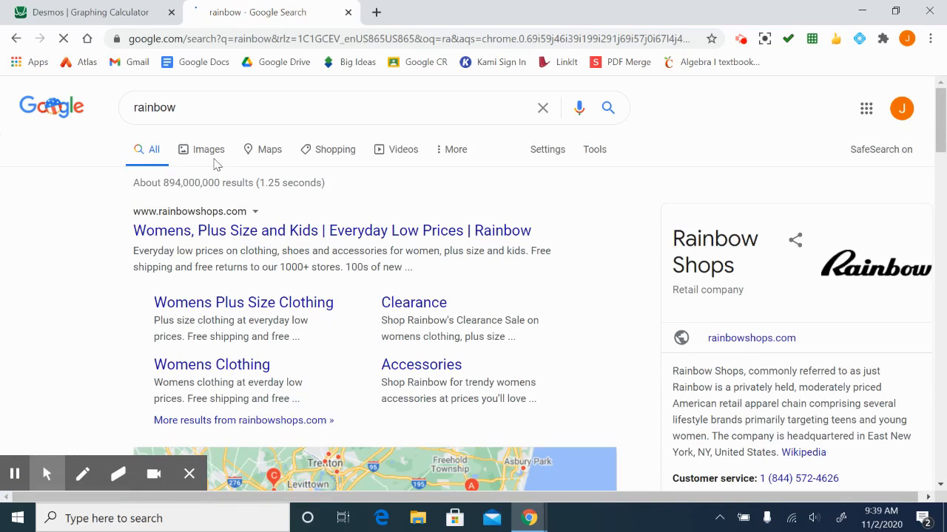
pyautogui.click(210, 151)
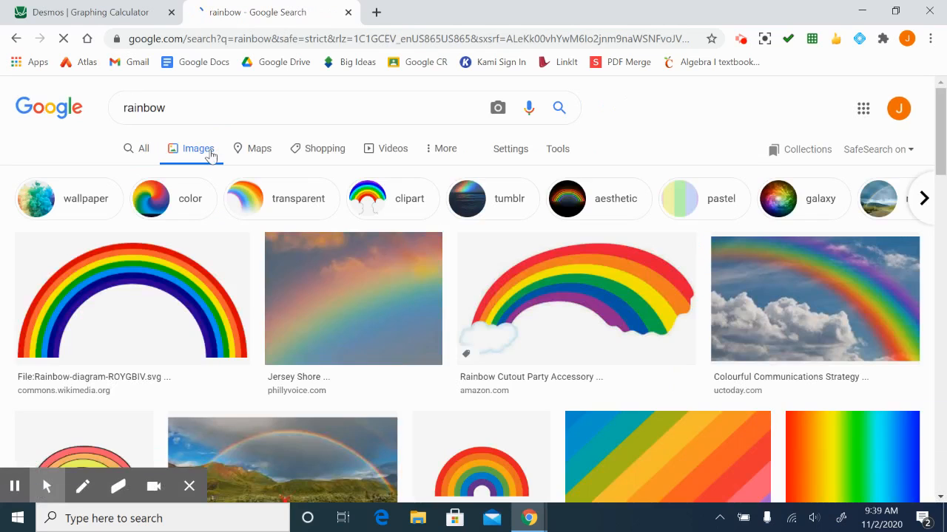
# - Capture the Wikipedia photo of a rainbow over green hills from the image results with the Snipping Tool
pyautogui.scroll(-3, 323, 348)
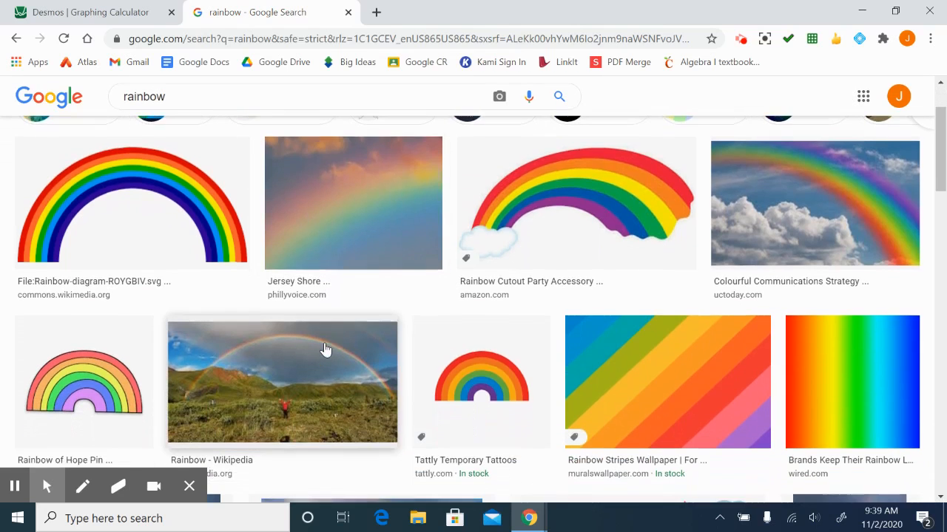
pyautogui.scroll(-2, 323, 351)
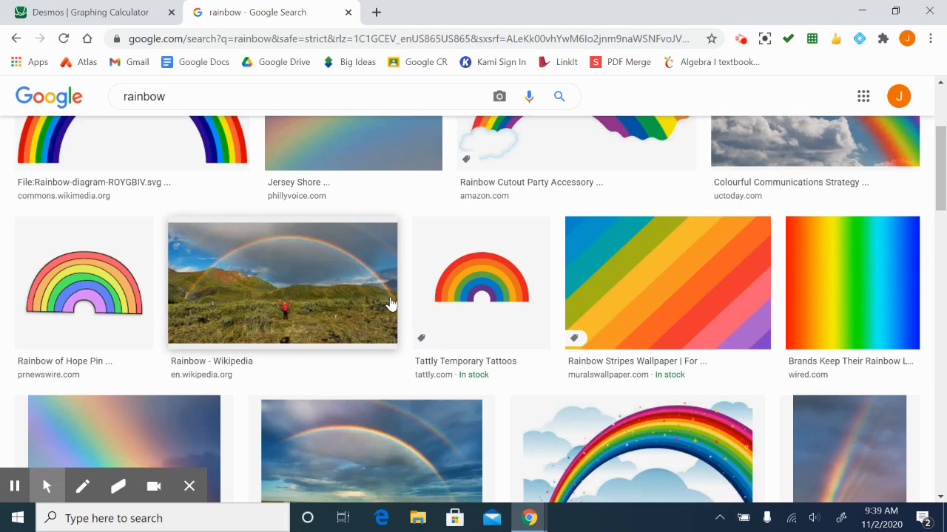
pyautogui.scroll(-2, 392, 302)
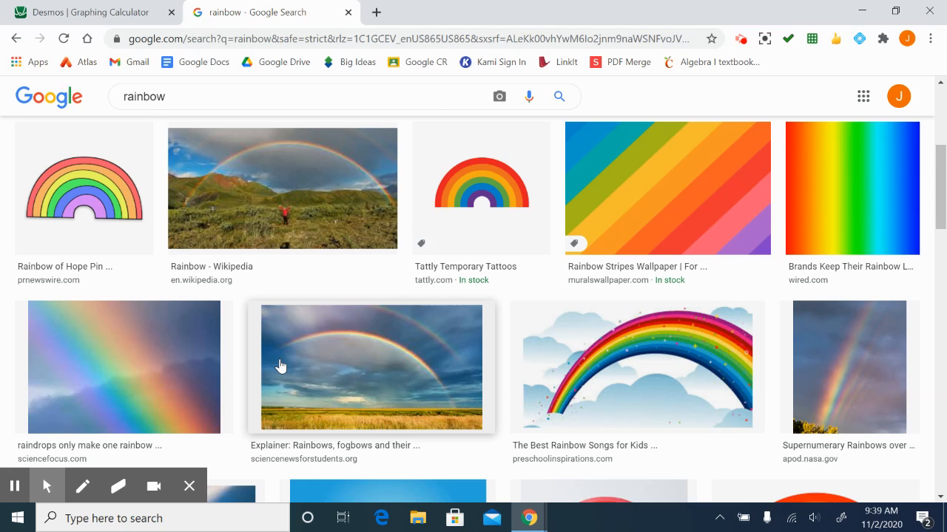
pyautogui.scroll(1, 280, 366)
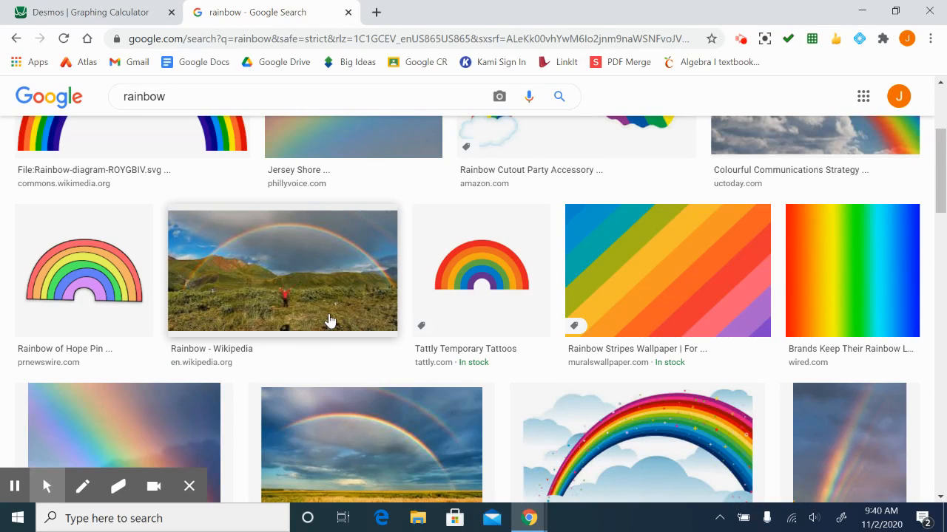
pyautogui.scroll(1, 363, 389)
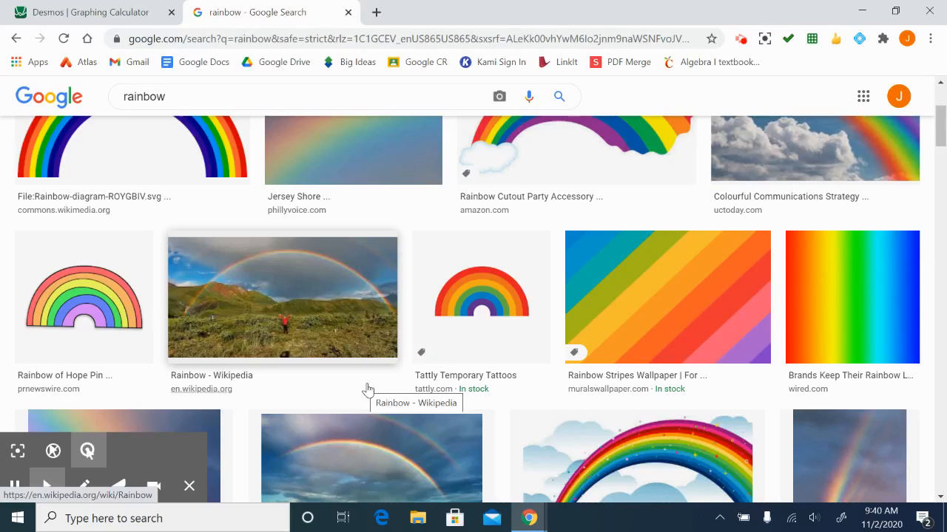
pyautogui.click(158, 519)
pyautogui.write('snip')
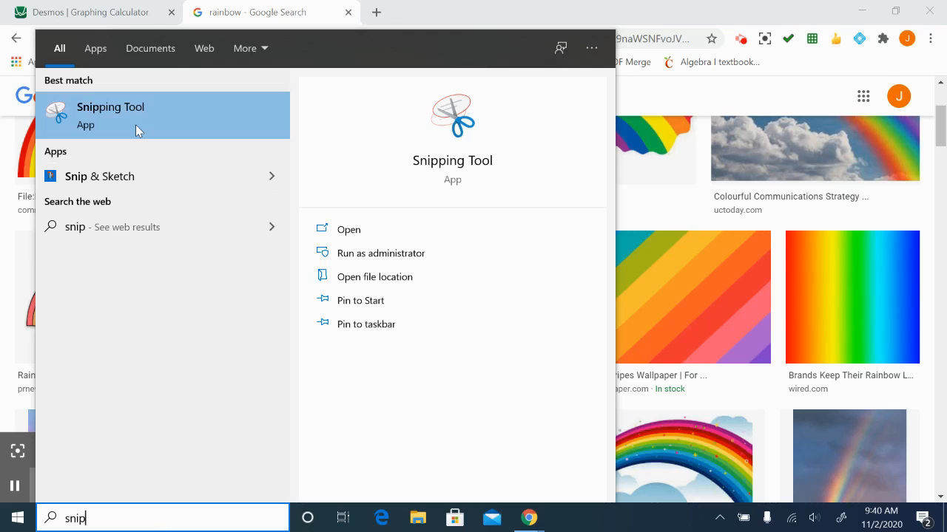
pyautogui.click(114, 121)
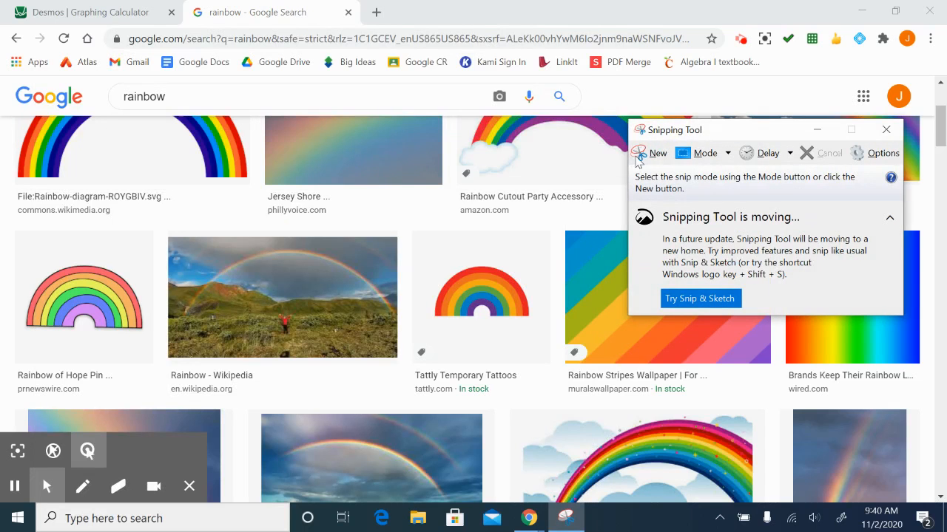
pyautogui.click(650, 156)
pyautogui.moveTo(173, 241); pyautogui.dragTo(397, 336)
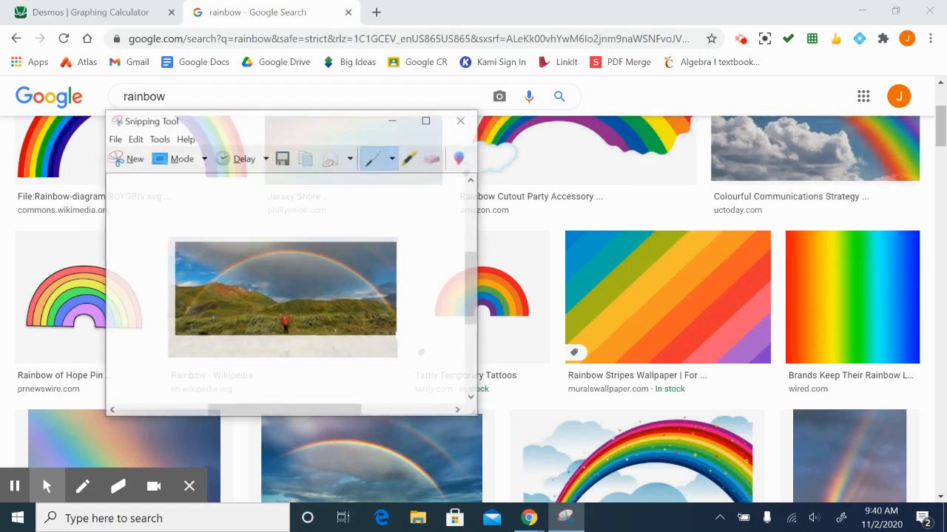
# - Save the snip to the Desktop as a PNG named Rainbow and close the Snipping Tool
pyautogui.click(114, 139)
pyautogui.moveTo(134, 138)
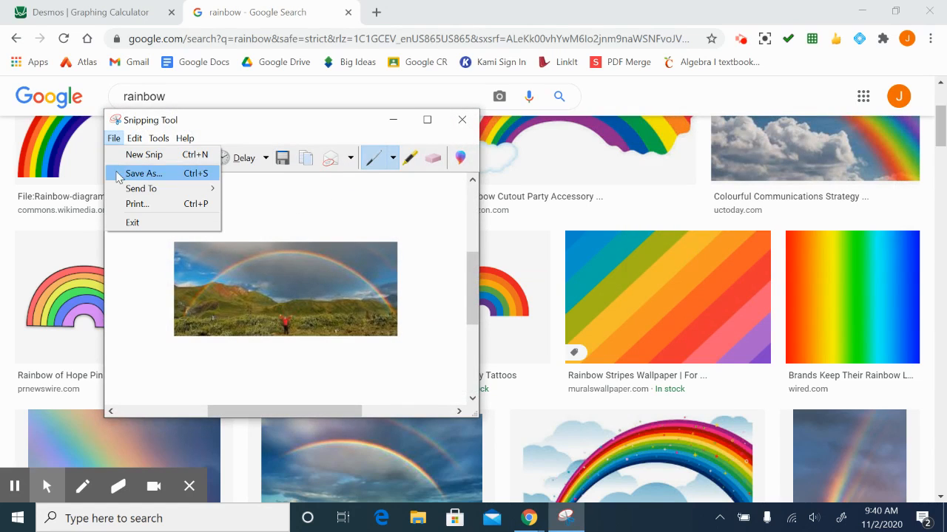
pyautogui.click(116, 172)
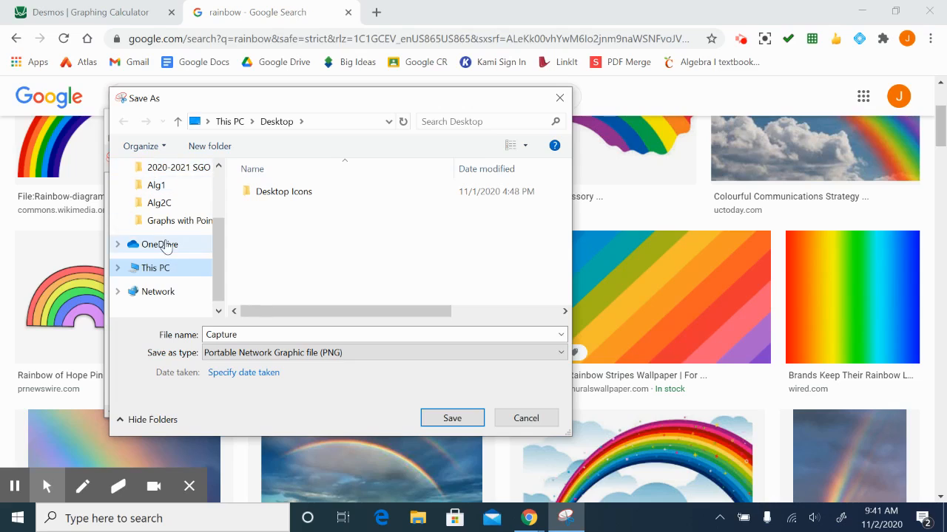
pyautogui.scroll(3, 165, 244)
pyautogui.click(161, 197)
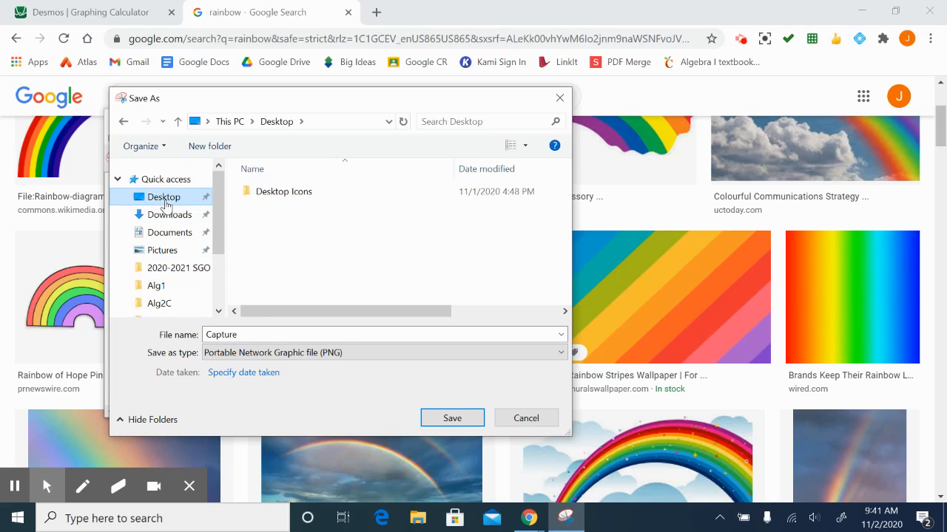
pyautogui.click(242, 333)
pyautogui.write('Ra')
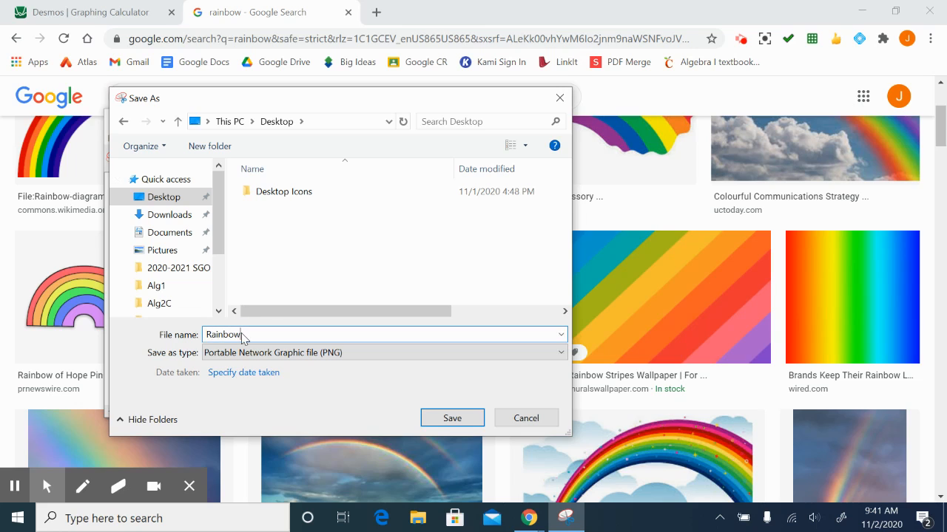
pyautogui.write('inbow')
pyautogui.click(437, 420)
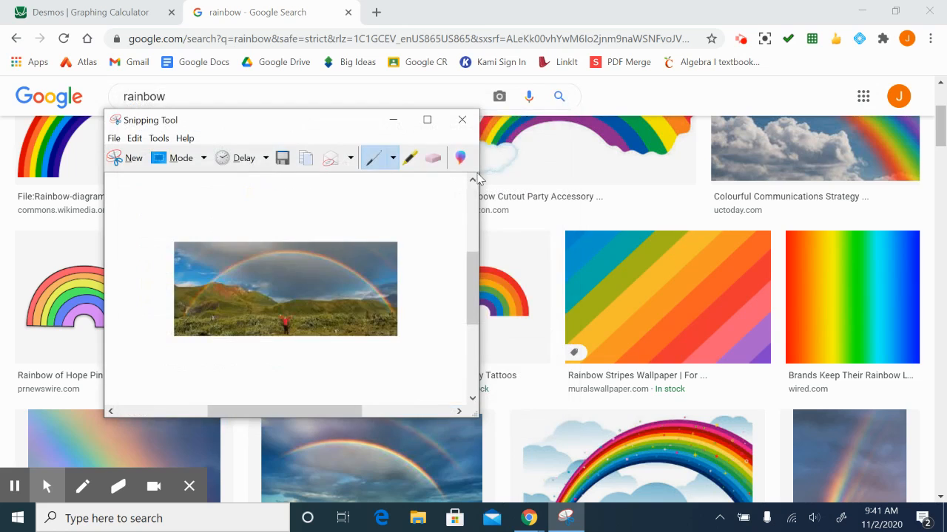
pyautogui.click(461, 119)
# - Return to the Desmos calculator and insert the Rainbow image from the desktop into the expression list
pyautogui.click(85, 9)
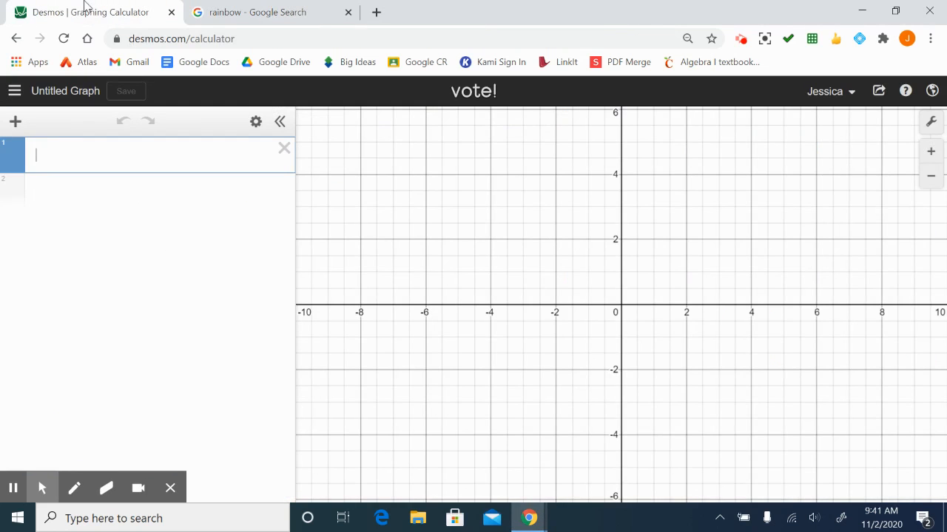
pyautogui.click(900, 7)
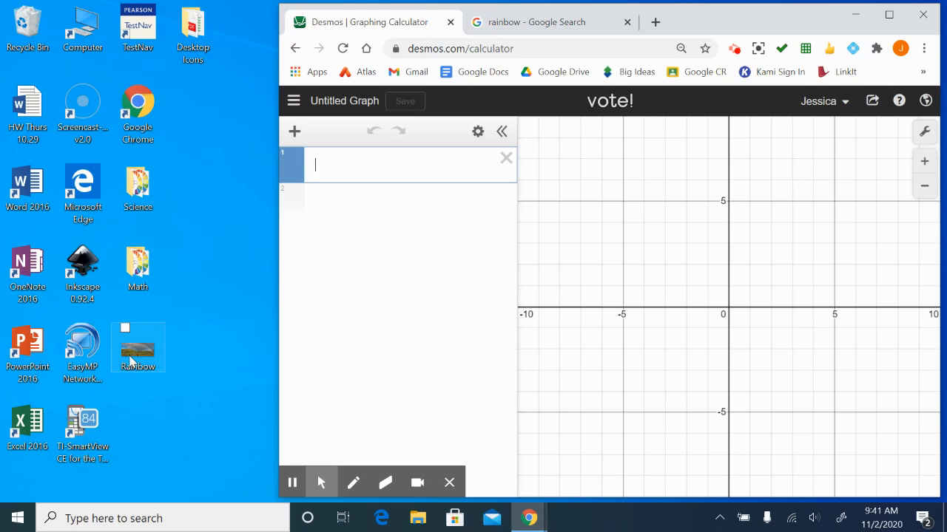
pyautogui.moveTo(130, 361); pyautogui.dragTo(377, 345)
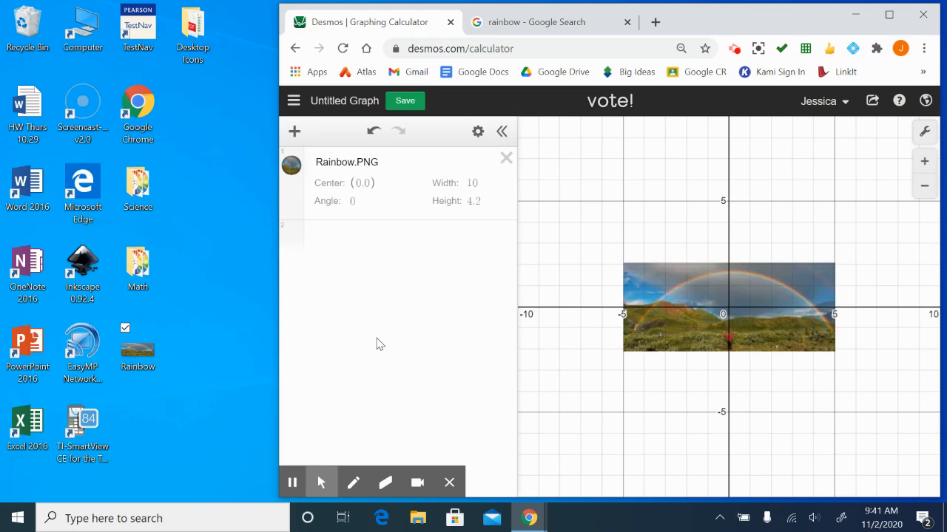
pyautogui.click(895, 14)
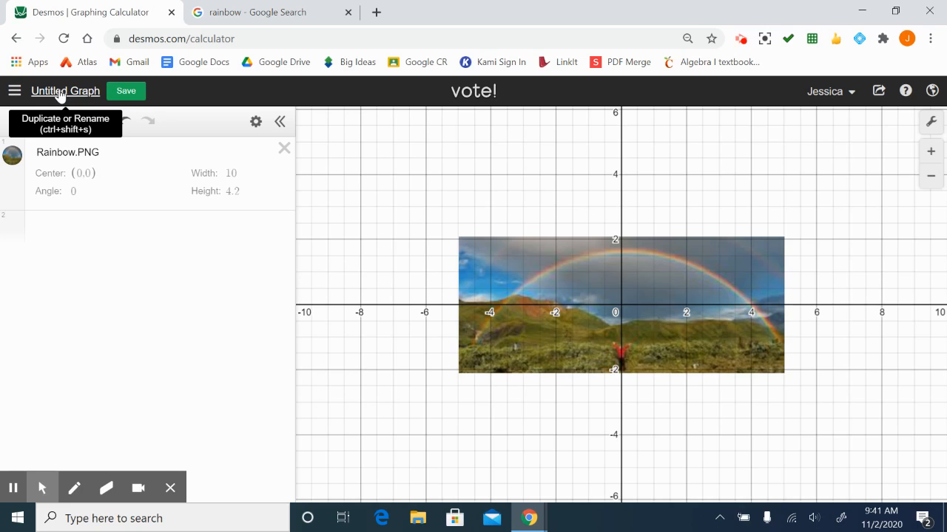
# - Save the graph with the title Rainbow Parabola and check for it among the saved graphs
pyautogui.click(59, 93)
pyautogui.write('Raim')
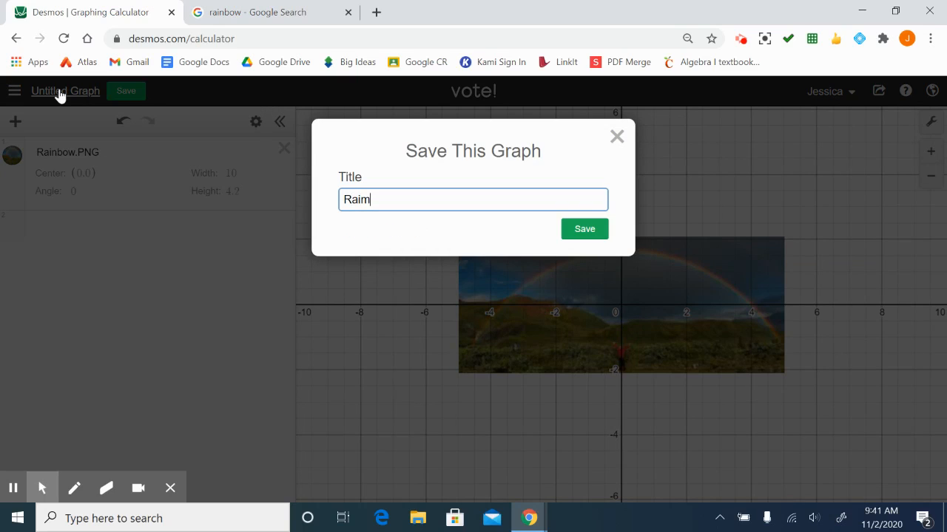
pyautogui.press('BackSpace')
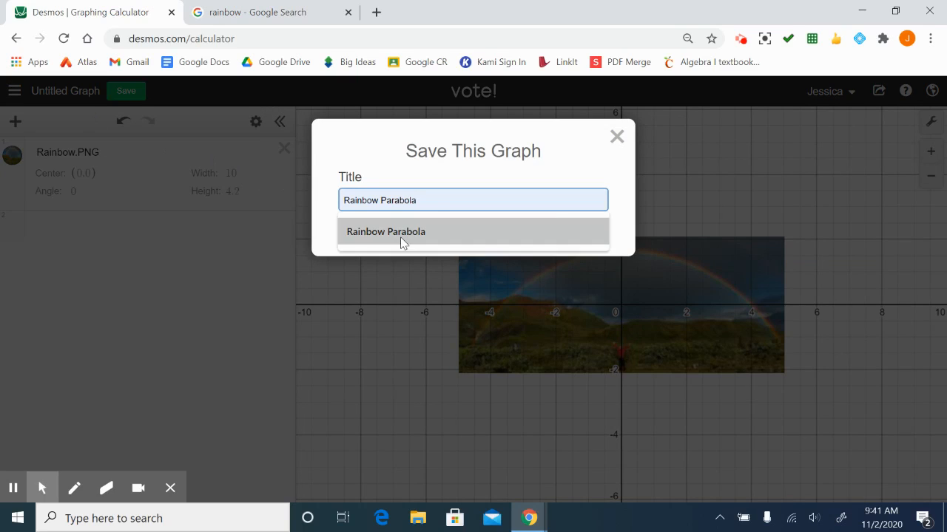
pyautogui.click(401, 237)
pyautogui.click(585, 231)
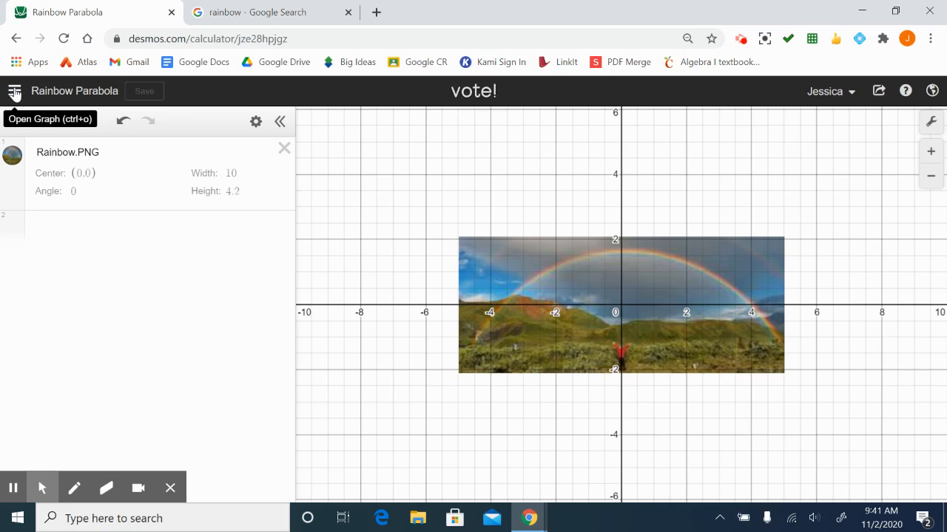
pyautogui.click(14, 92)
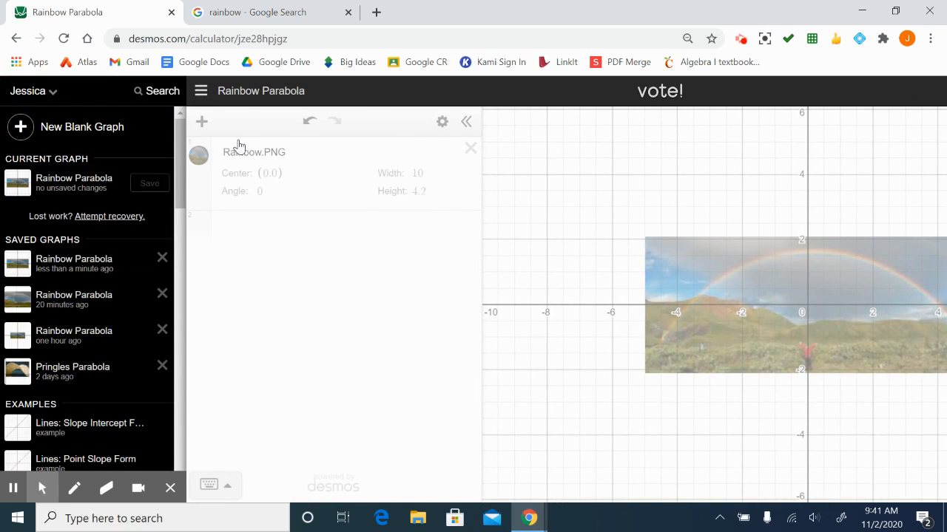
pyautogui.click(240, 95)
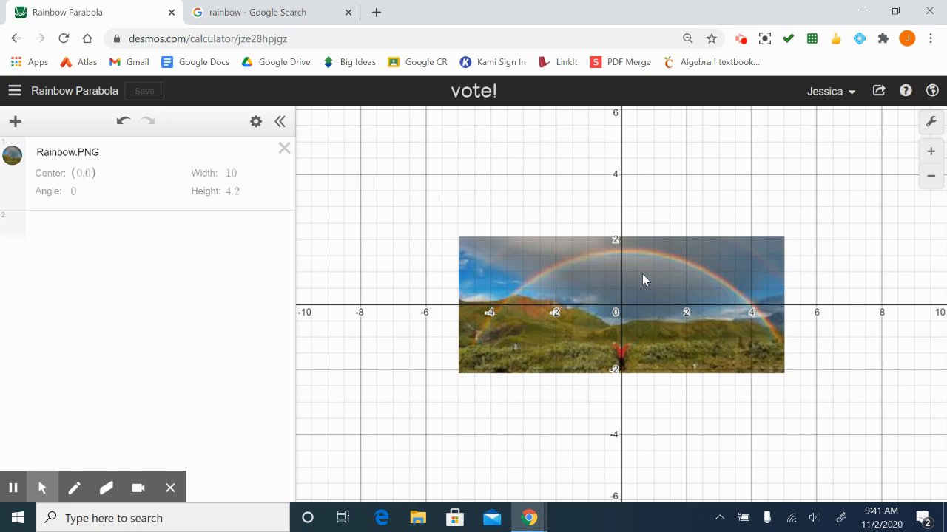
# - Move the rainbow image right of the y-axis with its center at about (5.46, 1), then deselect it
pyautogui.click(619, 305)
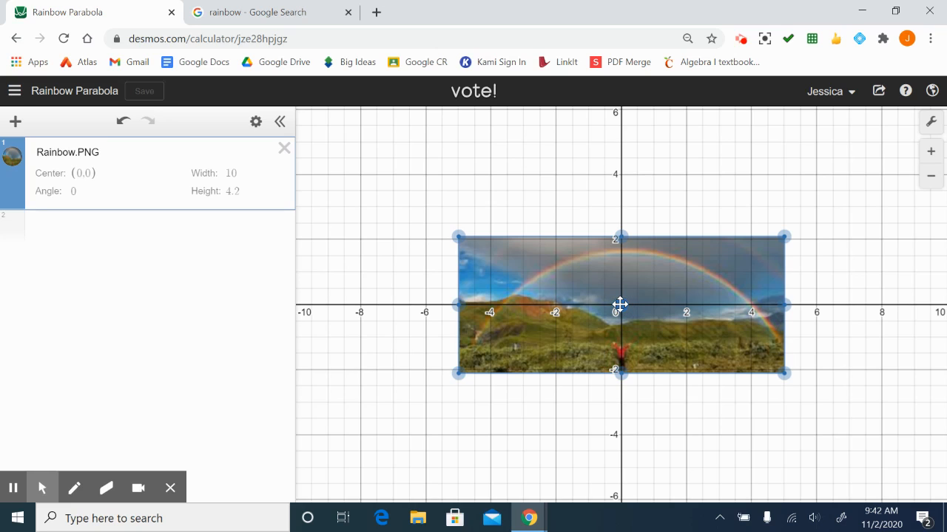
pyautogui.moveTo(620, 304); pyautogui.dragTo(749, 398)
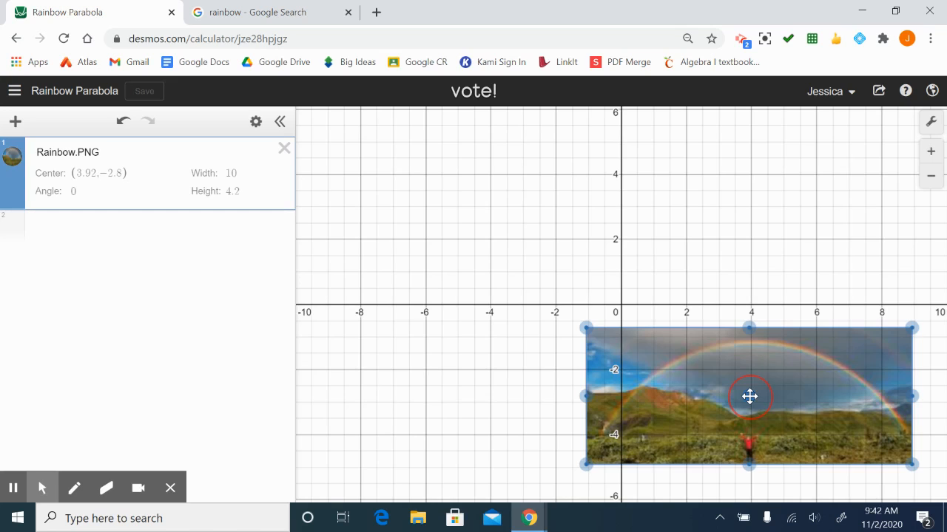
pyautogui.moveTo(749, 397); pyautogui.dragTo(638, 405)
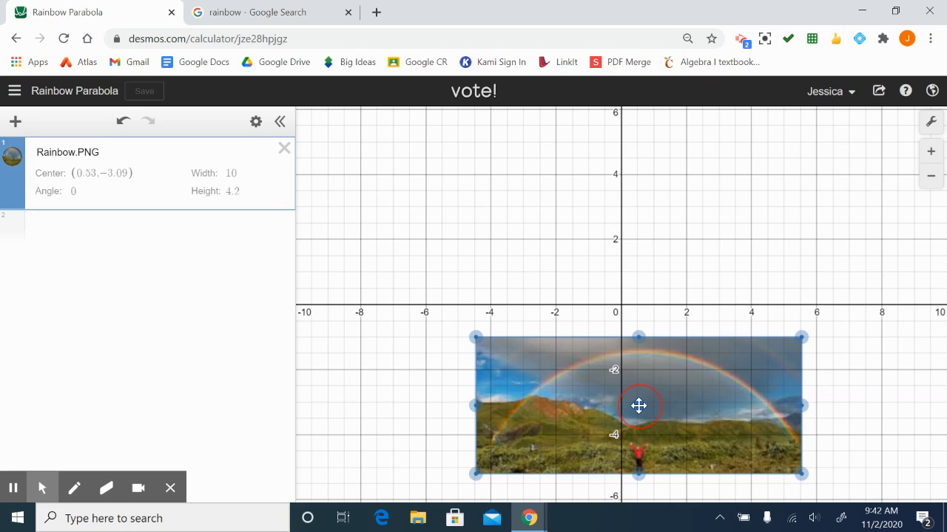
pyautogui.moveTo(639, 406); pyautogui.dragTo(809, 256)
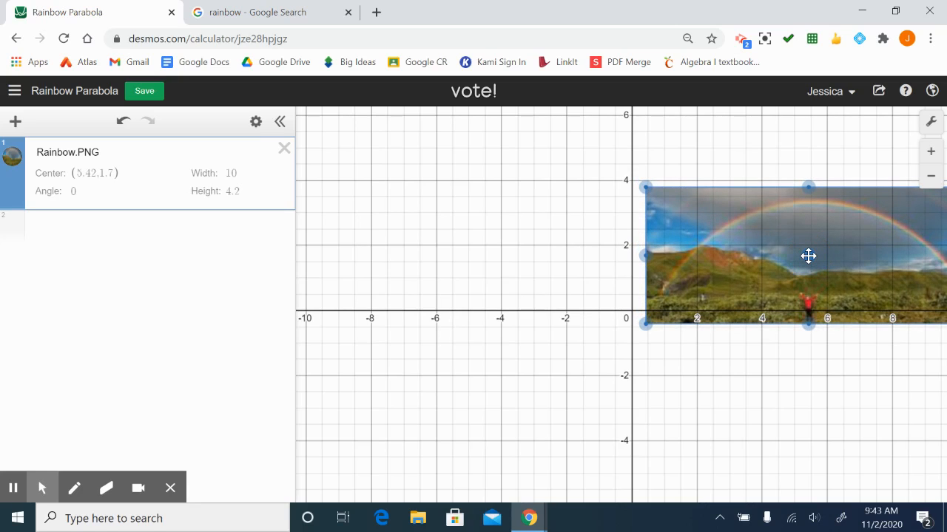
pyautogui.moveTo(849, 249); pyautogui.dragTo(799, 191)
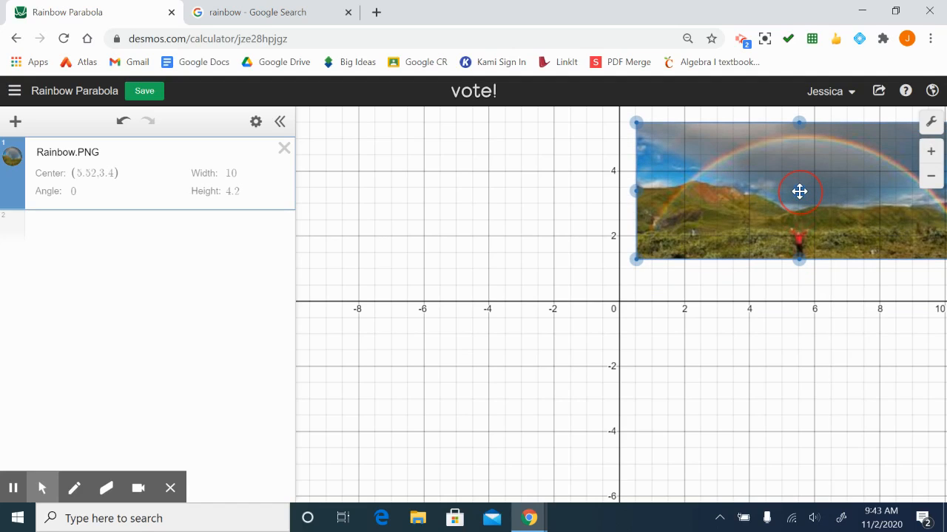
pyautogui.moveTo(799, 192); pyautogui.dragTo(797, 269)
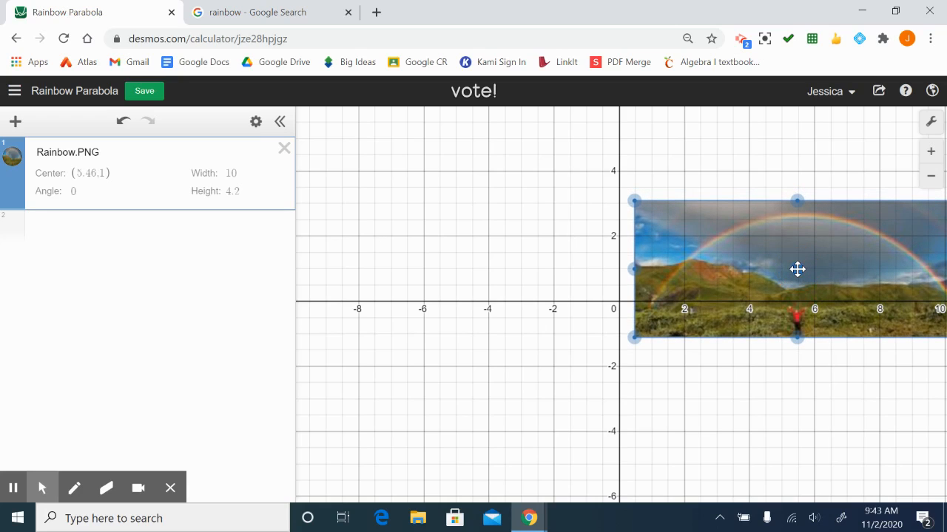
pyautogui.click(781, 377)
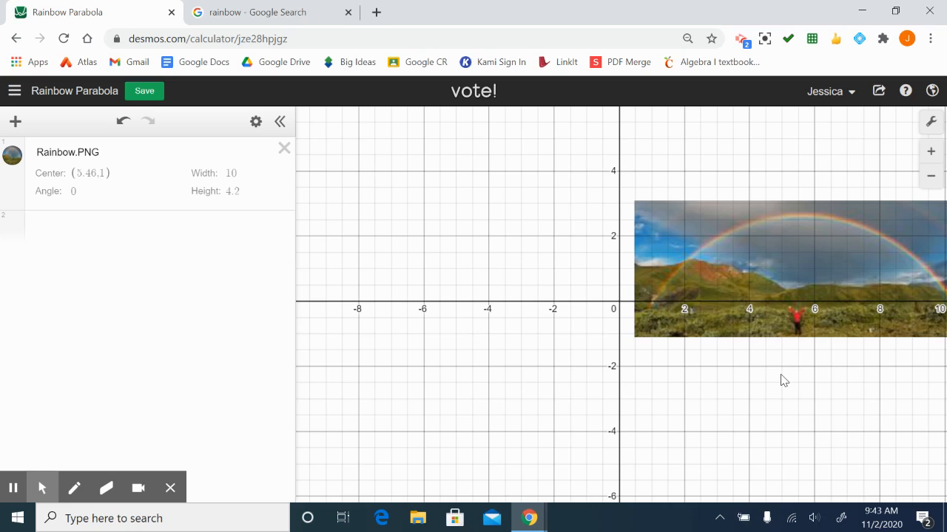
# - Frame the rainbow image beside the y-axis by setting the upper limit of the graph's x-axis range to 11
pyautogui.click(594, 405)
pyautogui.moveTo(675, 413); pyautogui.dragTo(466, 437)
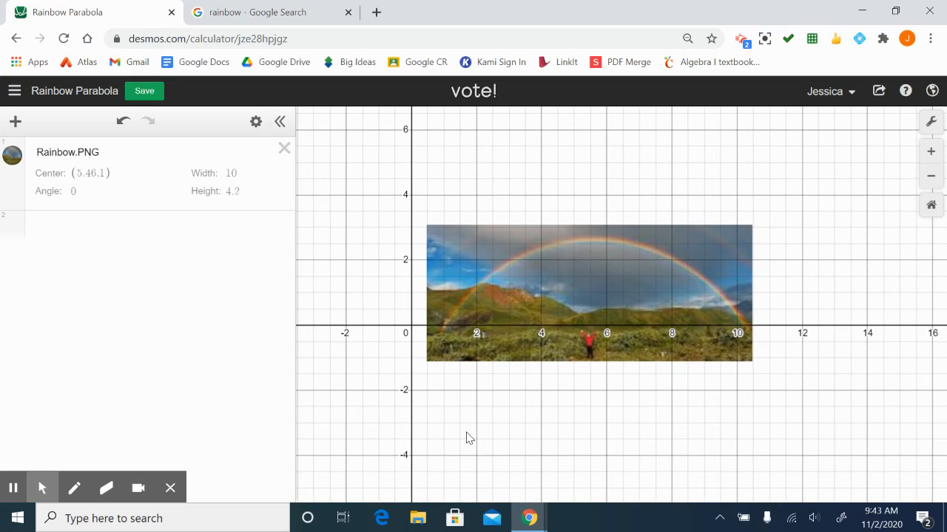
pyautogui.click(932, 155)
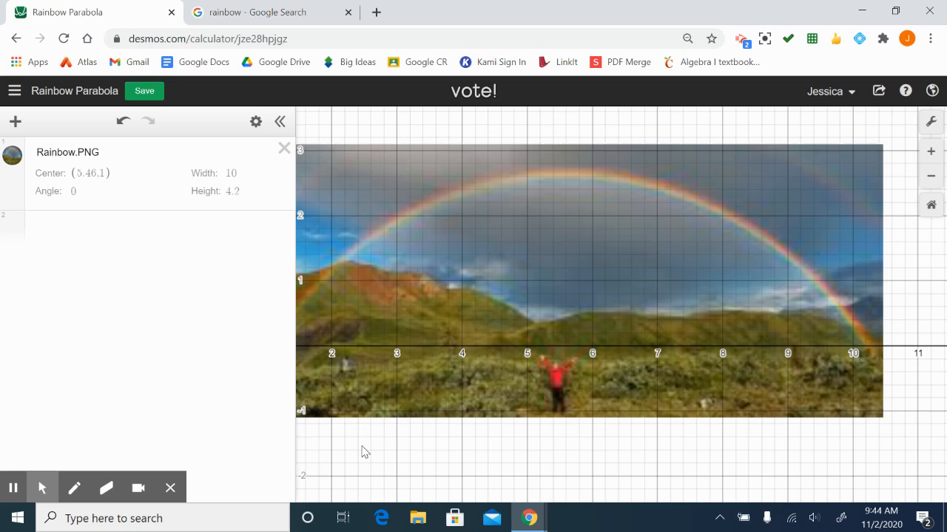
pyautogui.moveTo(362, 452); pyautogui.dragTo(470, 464)
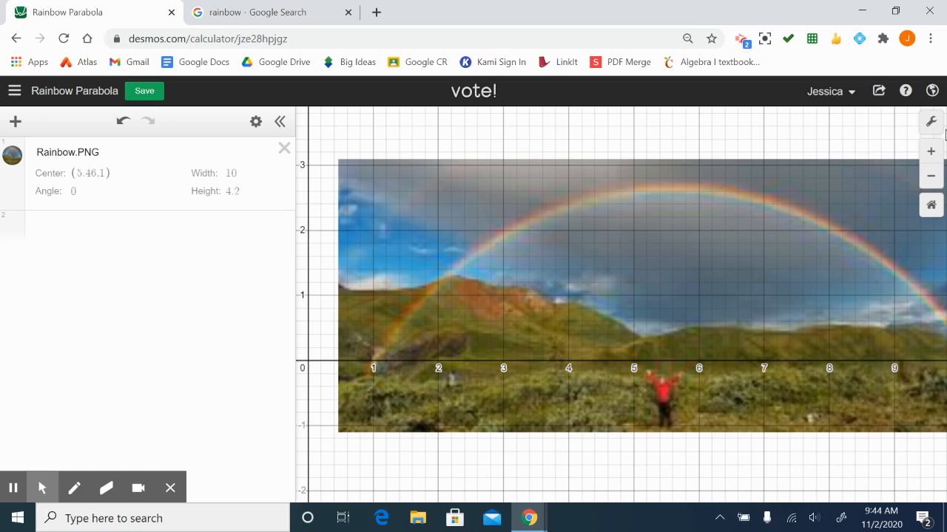
pyautogui.click(930, 126)
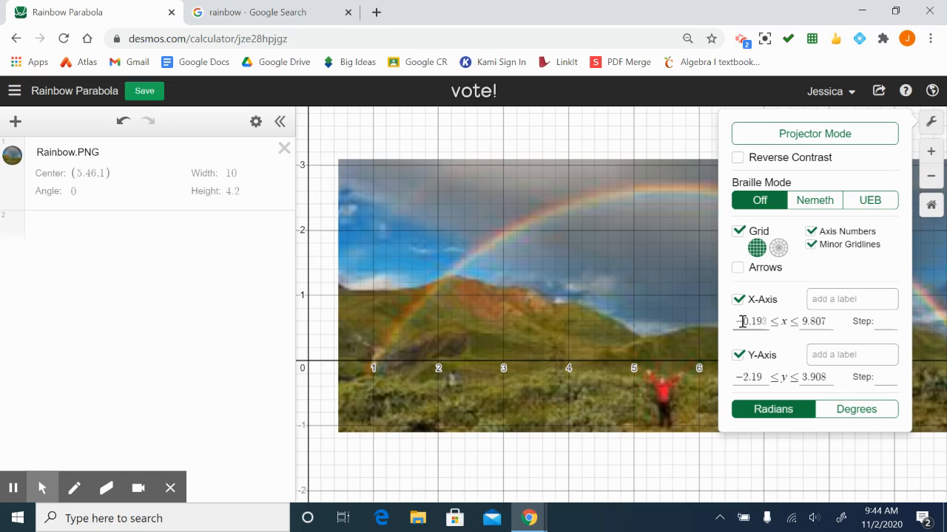
pyautogui.click(822, 321)
pyautogui.press('BackSpace')
pyautogui.press('BackSpace')
pyautogui.press('BackSpace')
pyautogui.press('BackSpace')
pyautogui.press('BackSpace')
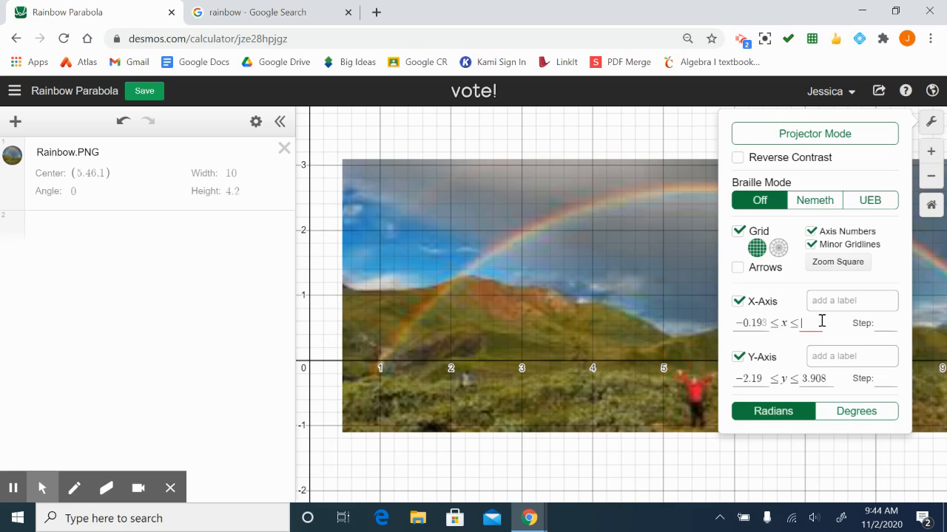
pyautogui.write('10')
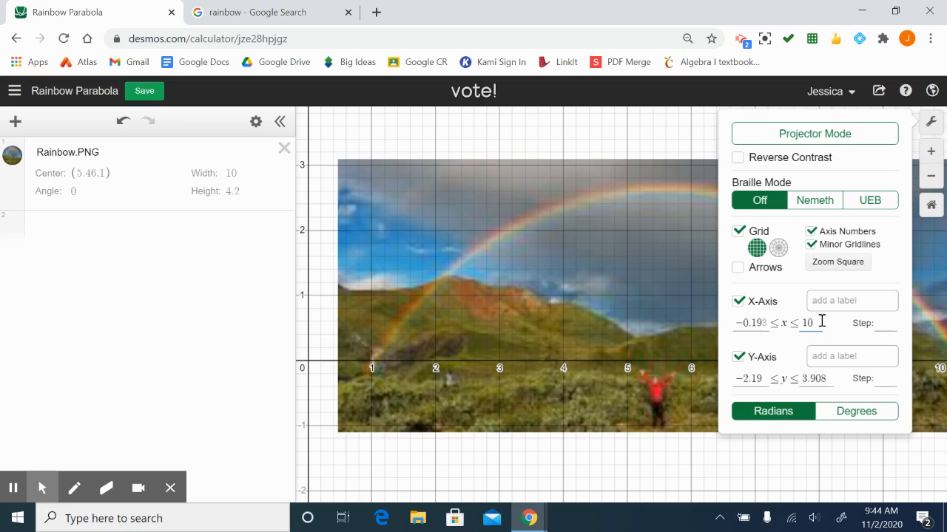
pyautogui.press('BackSpace')
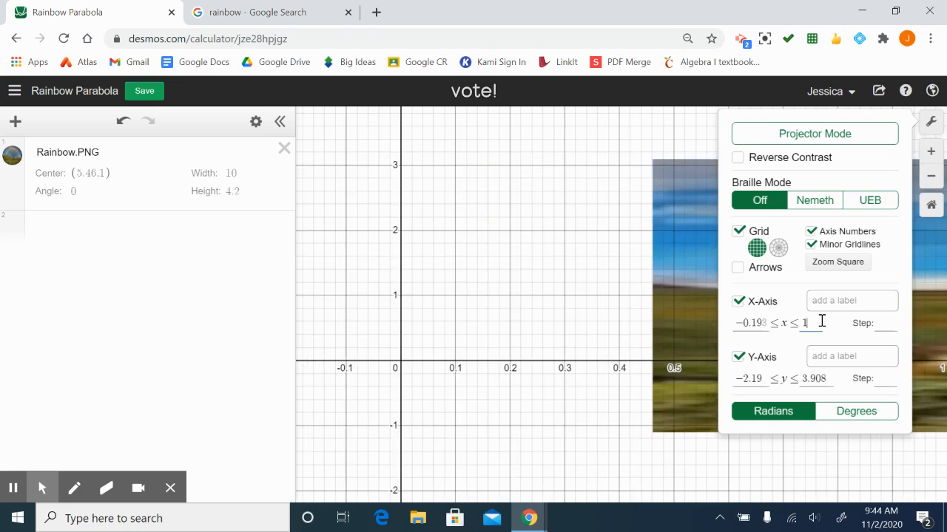
pyautogui.write('1')
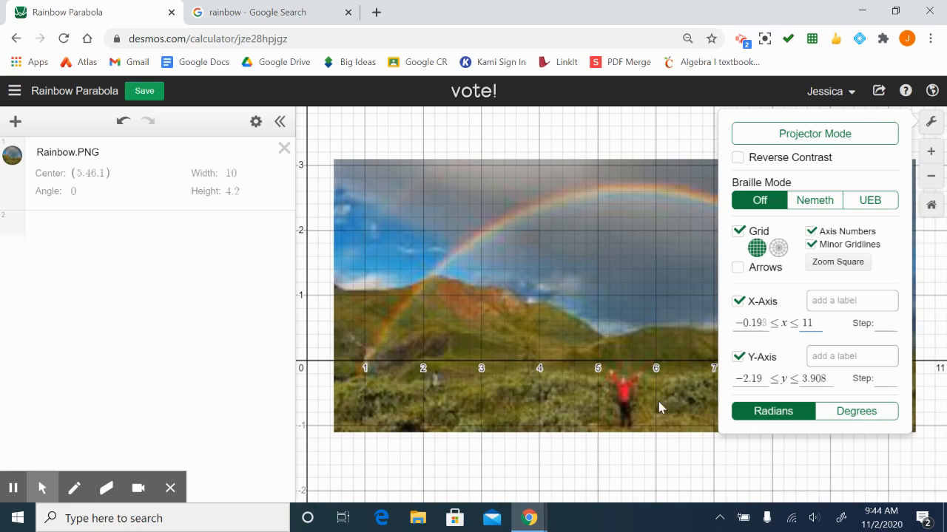
pyautogui.click(767, 468)
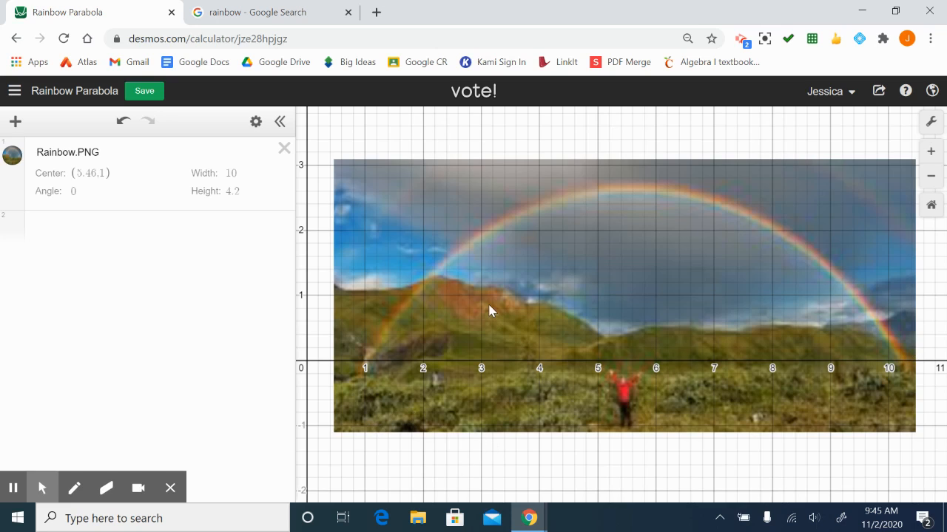
# - Set the graph's y-axis range to run from -1.5 to 4 and close the graph settings
pyautogui.click(931, 122)
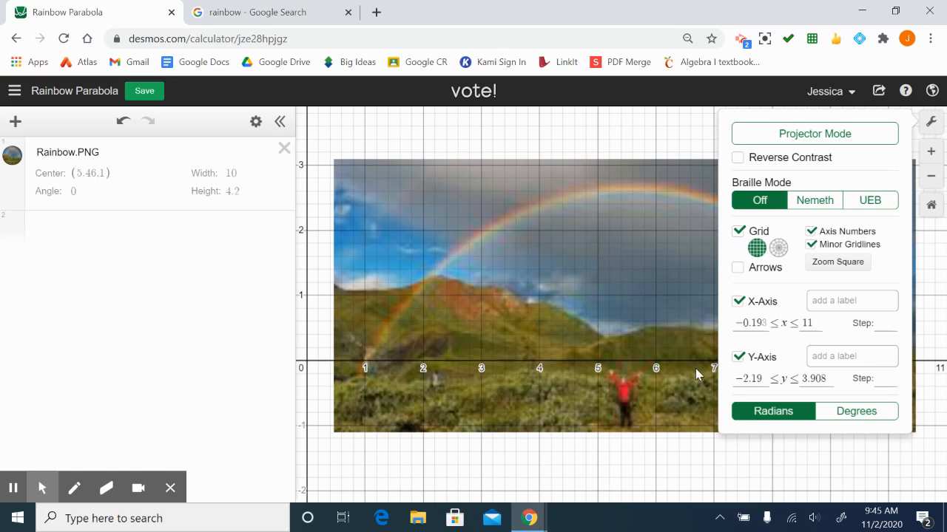
pyautogui.click(762, 378)
pyautogui.press('BackSpace')
pyautogui.press('BackSpace')
pyautogui.press('BackSpace')
pyautogui.press('BackSpace')
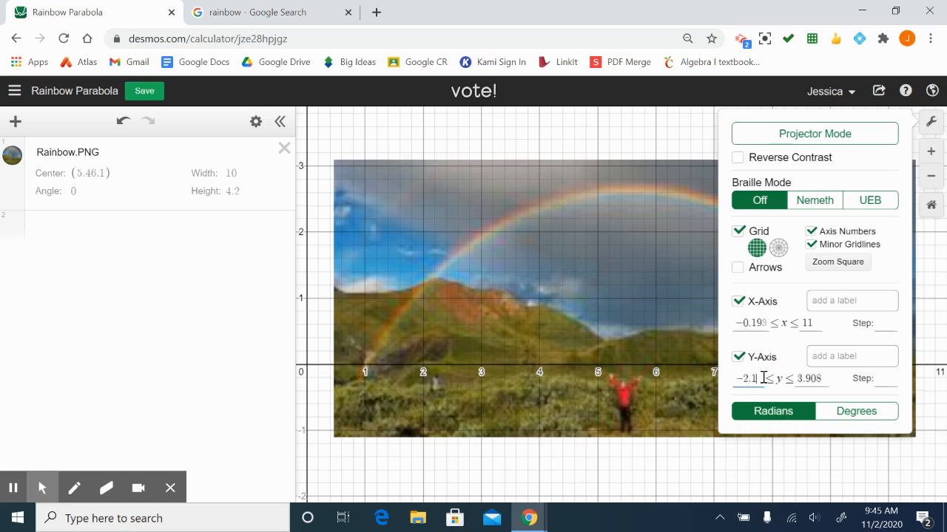
pyautogui.write('1.5')
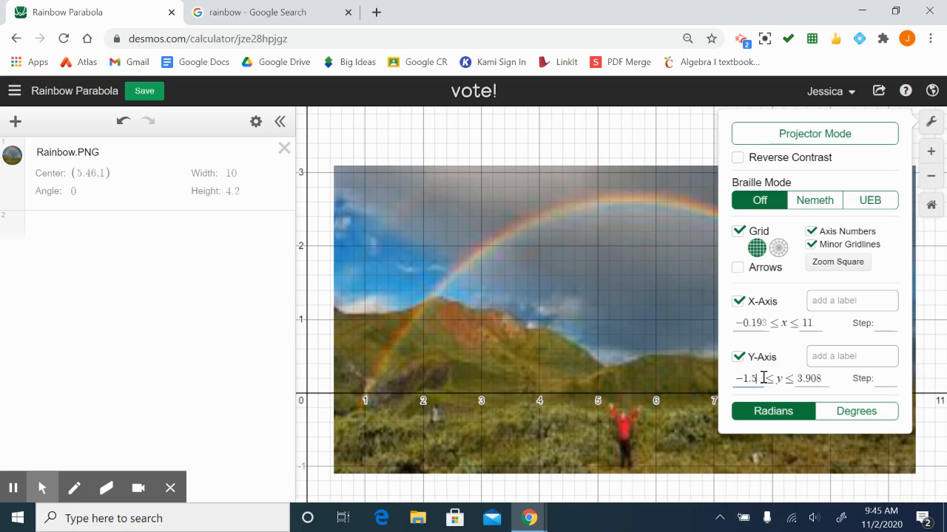
pyautogui.click(823, 379)
pyautogui.press('BackSpace')
pyautogui.press('BackSpace')
pyautogui.press('BackSpace')
pyautogui.press('BackSpace')
pyautogui.press('BackSpace')
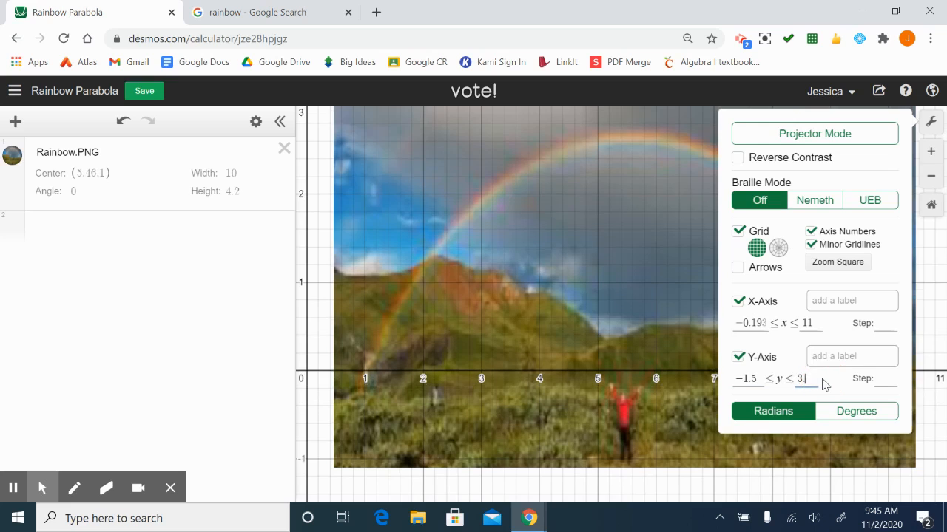
pyautogui.write('4')
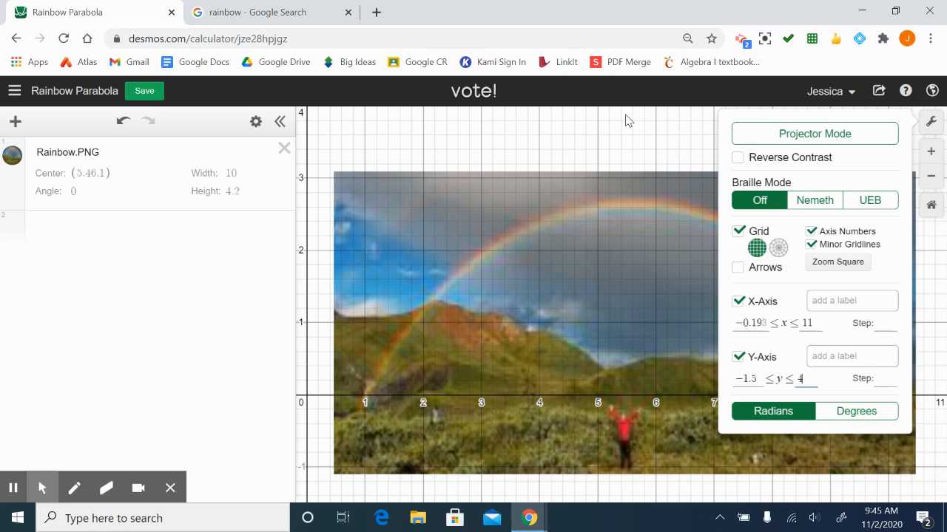
pyautogui.click(618, 145)
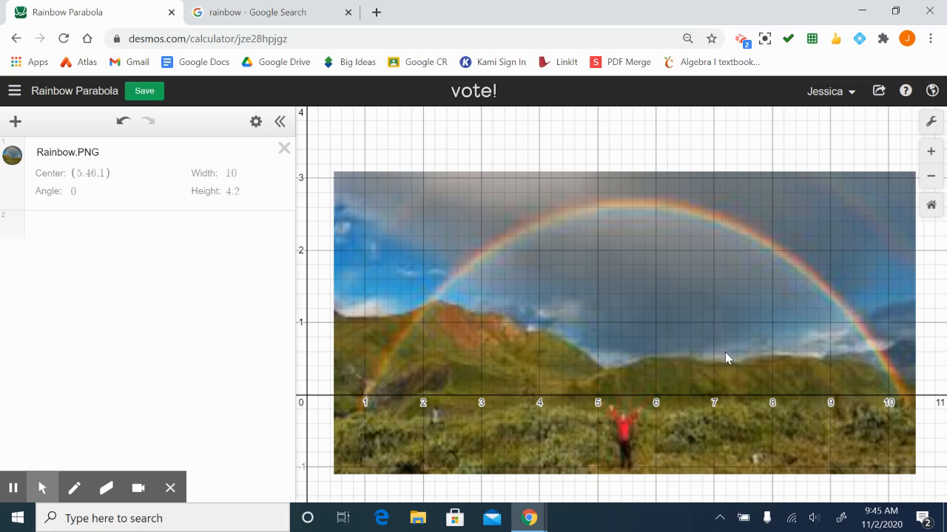
# - Reduce the rainbow image's height to about 3.9, scale it down to about 9.776 wide by 3.814 high, and deselect it
pyautogui.click(625, 349)
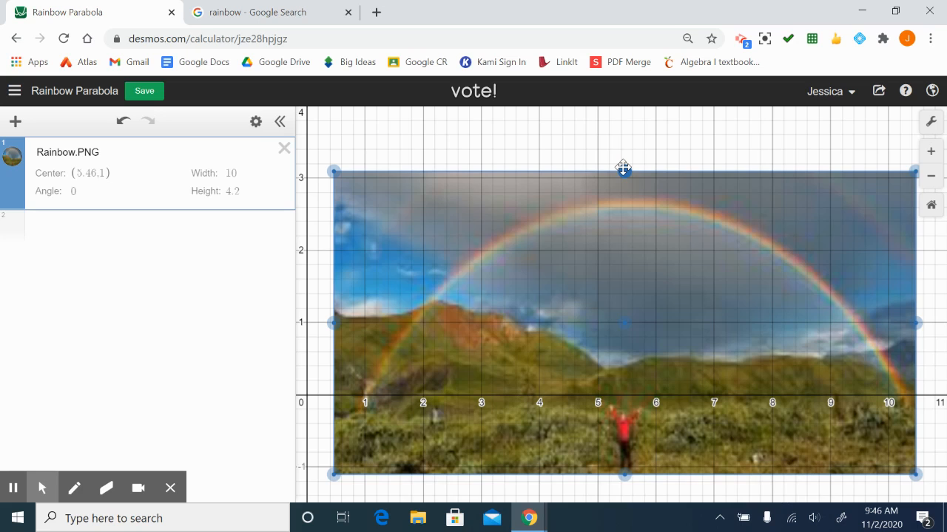
pyautogui.moveTo(624, 169)
pyautogui.mouseDown()
pyautogui.moveTo(625, 206)
pyautogui.moveTo(624, 182)
pyautogui.mouseUp()
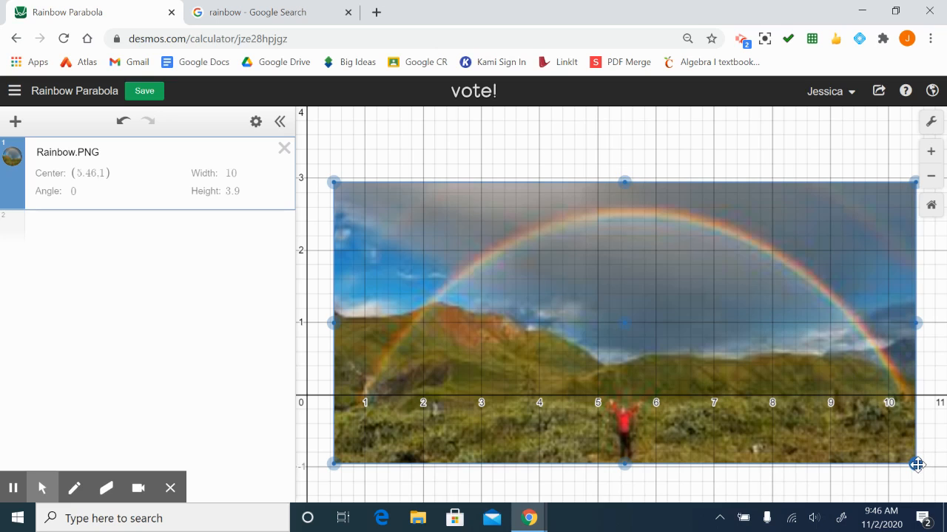
pyautogui.moveTo(915, 464); pyautogui.dragTo(910, 455)
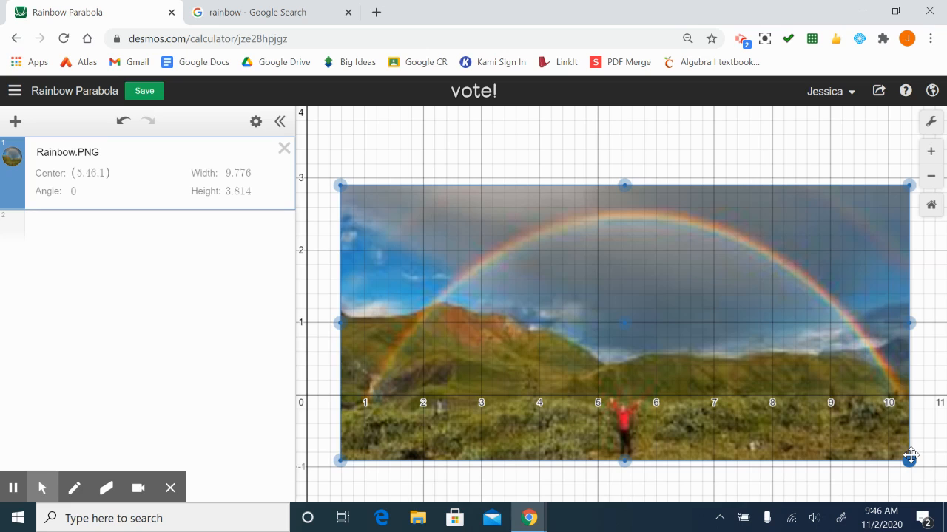
pyautogui.click(781, 161)
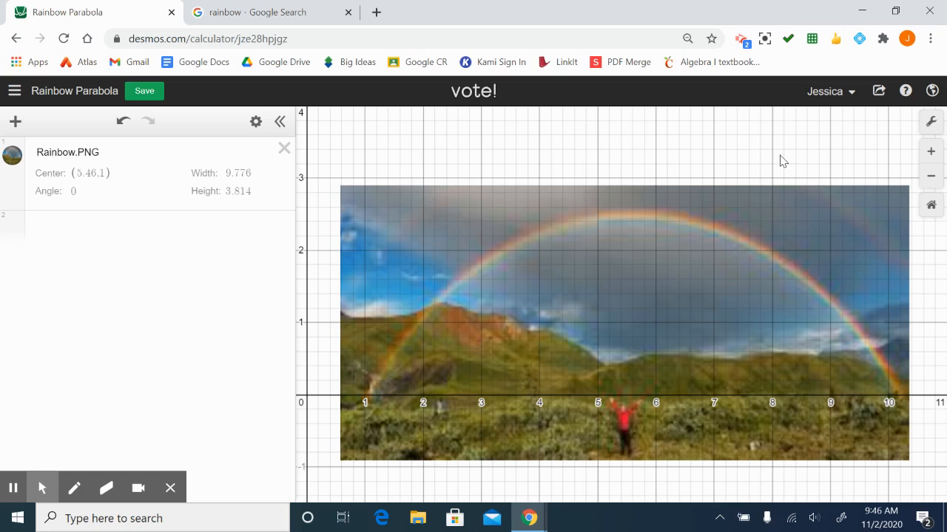
# - Mark the rainbow's left end on the x-axis with the drawing pen and label the point (1, 0)
pyautogui.hotkey('alt', 'p')
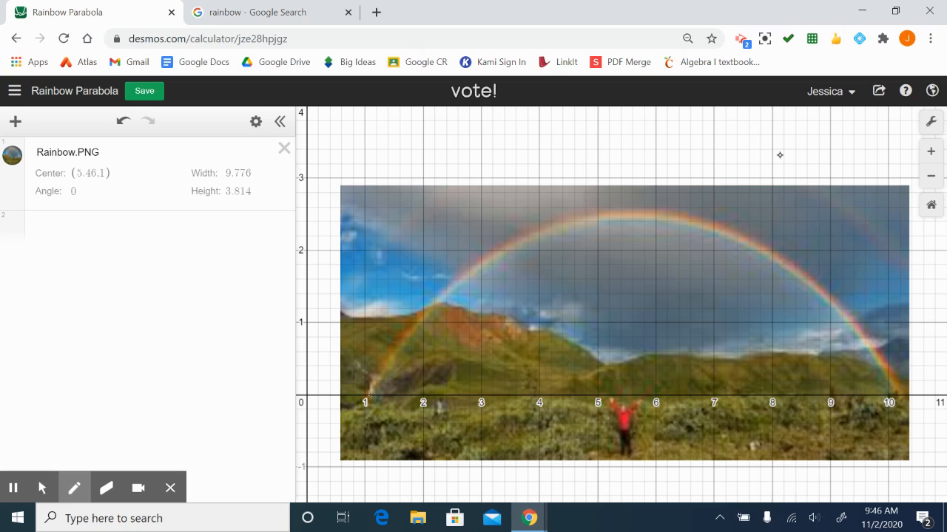
pyautogui.click(367, 395)
pyautogui.moveTo(368, 395); pyautogui.dragTo(367, 397)
pyautogui.moveTo(363, 361)
pyautogui.mouseDown()
pyautogui.moveTo(361, 379)
pyautogui.moveTo(380, 377)
pyautogui.moveTo(385, 359)
pyautogui.mouseUp()
pyautogui.moveTo(395, 344); pyautogui.dragTo(398, 363)
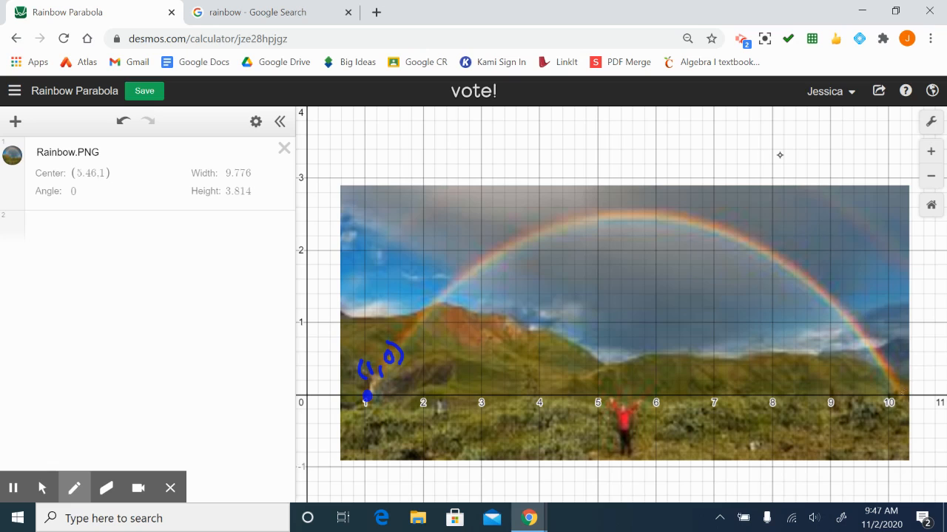
# - Draw a dot where the rainbow's right end meets the x-axis and label it (10.2, 0)
pyautogui.moveTo(899, 394); pyautogui.dragTo(901, 393)
pyautogui.moveTo(884, 361)
pyautogui.mouseDown()
pyautogui.moveTo(880, 383)
pyautogui.moveTo(915, 358)
pyautogui.moveTo(926, 374)
pyautogui.moveTo(933, 345)
pyautogui.moveTo(938, 362)
pyautogui.mouseUp()
pyautogui.moveTo(941, 344); pyautogui.dragTo(943, 367)
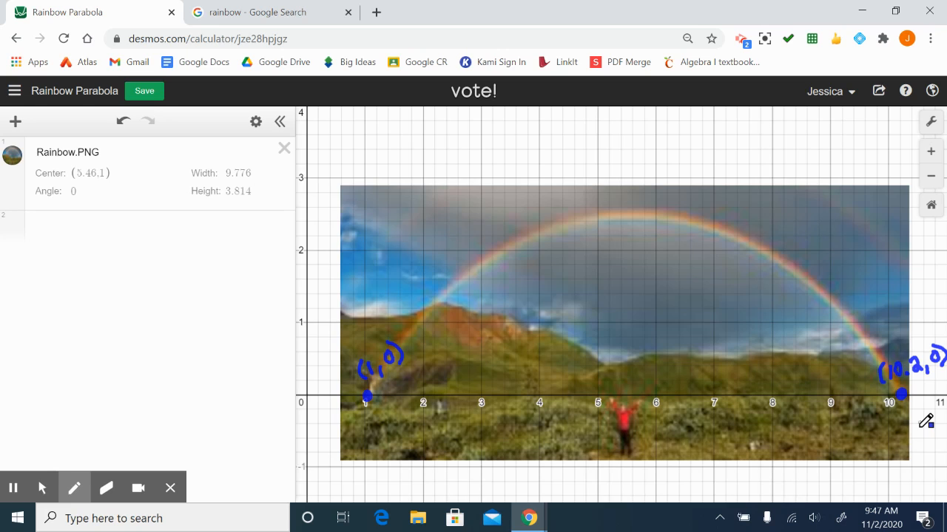
# - Mark a point on the rising part of the arch at x = 2 and label it (2, 1.2)
pyautogui.click(425, 309)
pyautogui.moveTo(630, 332); pyautogui.dragTo(632, 342)
pyautogui.moveTo(417, 282)
pyautogui.mouseDown()
pyautogui.moveTo(414, 300)
pyautogui.moveTo(433, 297)
pyautogui.moveTo(453, 268)
pyautogui.moveTo(463, 284)
pyautogui.mouseUp()
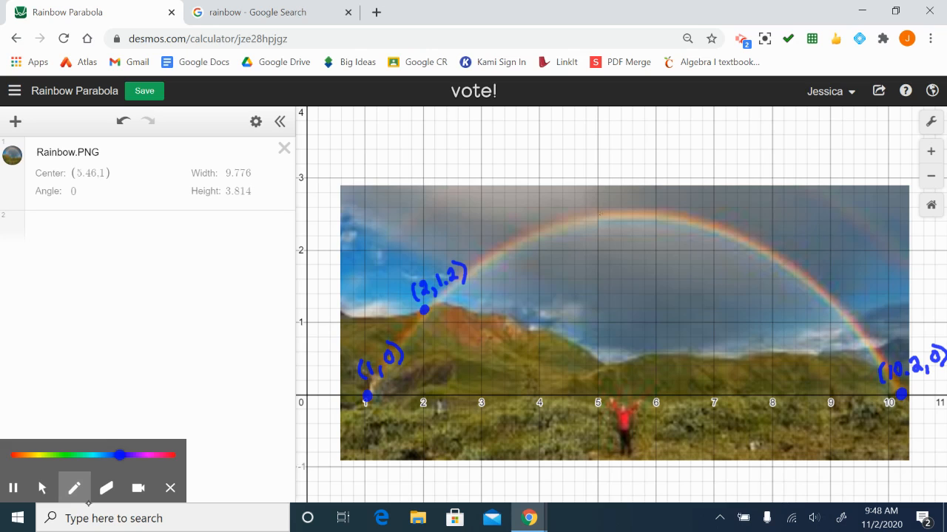
# - Draw a dot on the arch near its peak at x = 5 and label it (5, 2.4)
pyautogui.moveTo(599, 219); pyautogui.dragTo(596, 223)
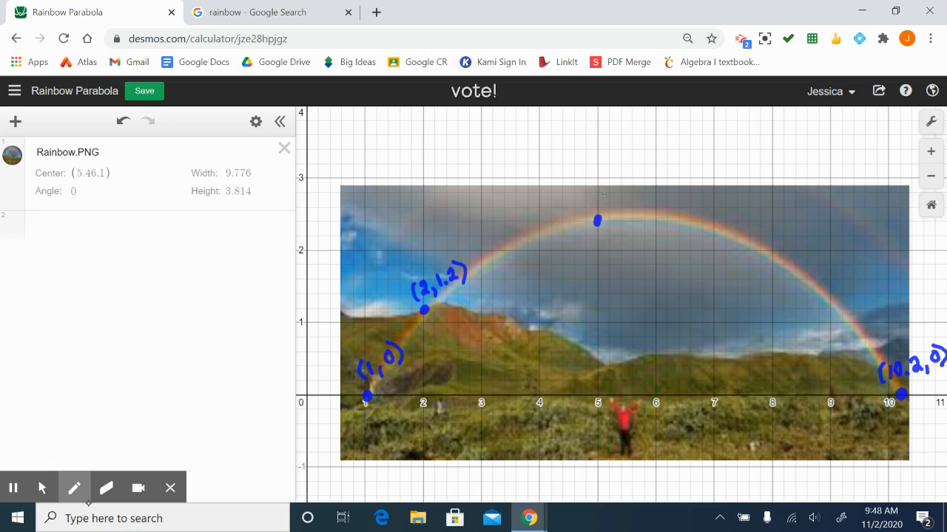
pyautogui.moveTo(608, 193)
pyautogui.mouseDown()
pyautogui.moveTo(605, 211)
pyautogui.moveTo(615, 200)
pyautogui.moveTo(625, 211)
pyautogui.mouseUp()
pyautogui.moveTo(631, 185)
pyautogui.mouseDown()
pyautogui.moveTo(641, 199)
pyautogui.moveTo(657, 183)
pyautogui.moveTo(666, 190)
pyautogui.mouseUp()
pyautogui.click(646, 186)
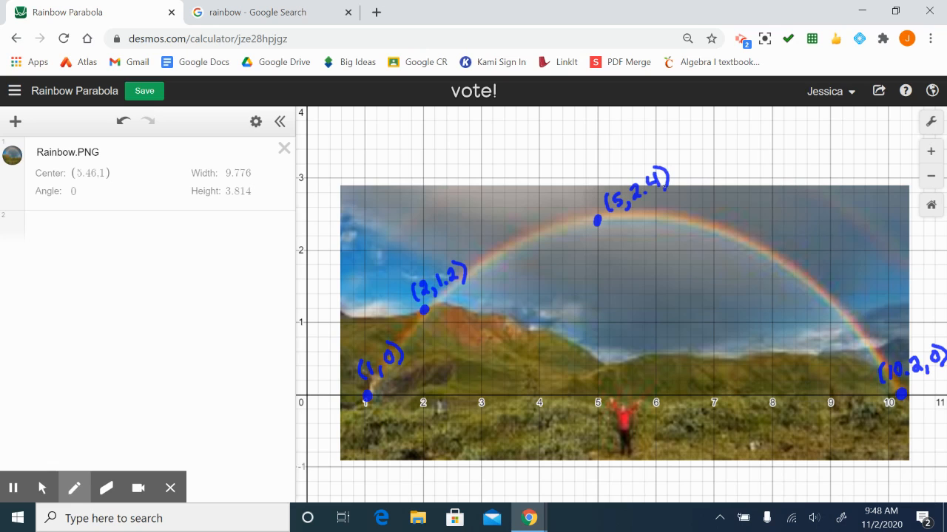